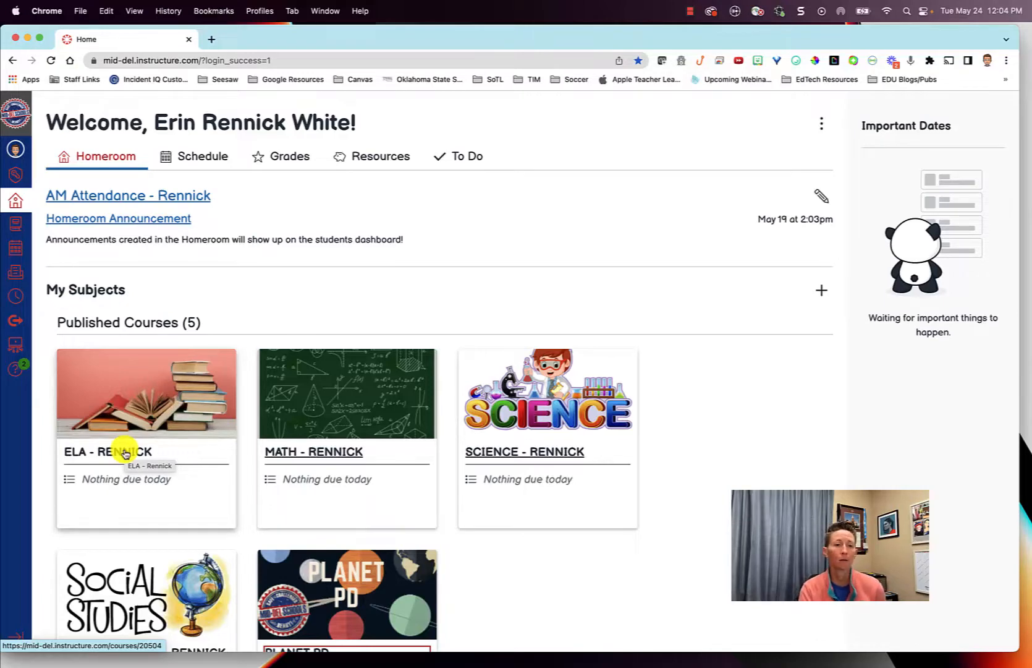
# Step: Open the management area of the ELA course and start a new assignment from its assignments page
pyautogui.click(125, 453)
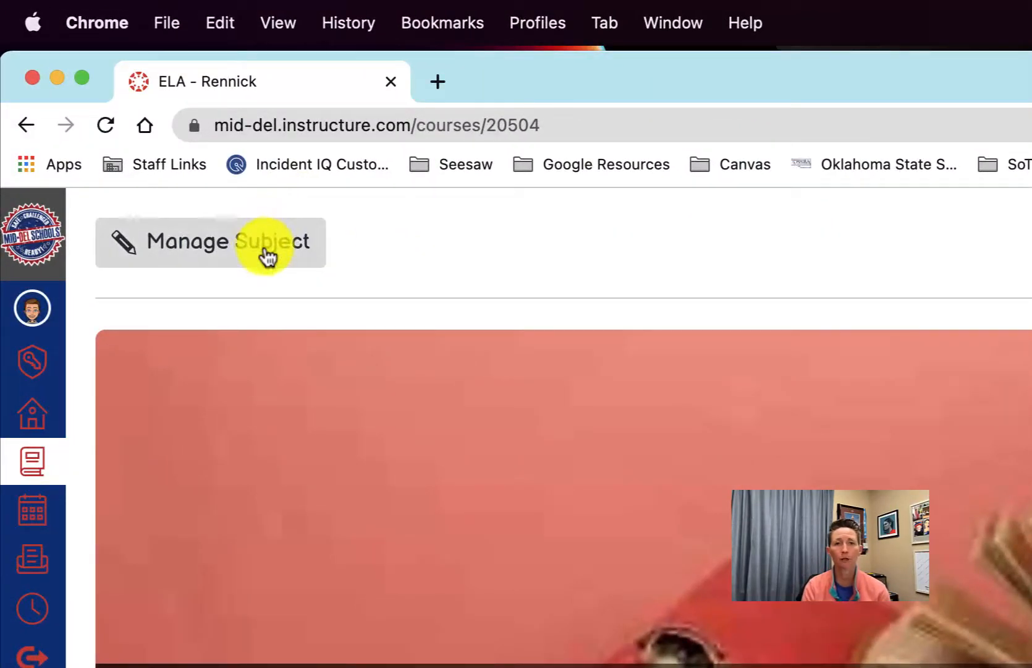
pyautogui.click(266, 253)
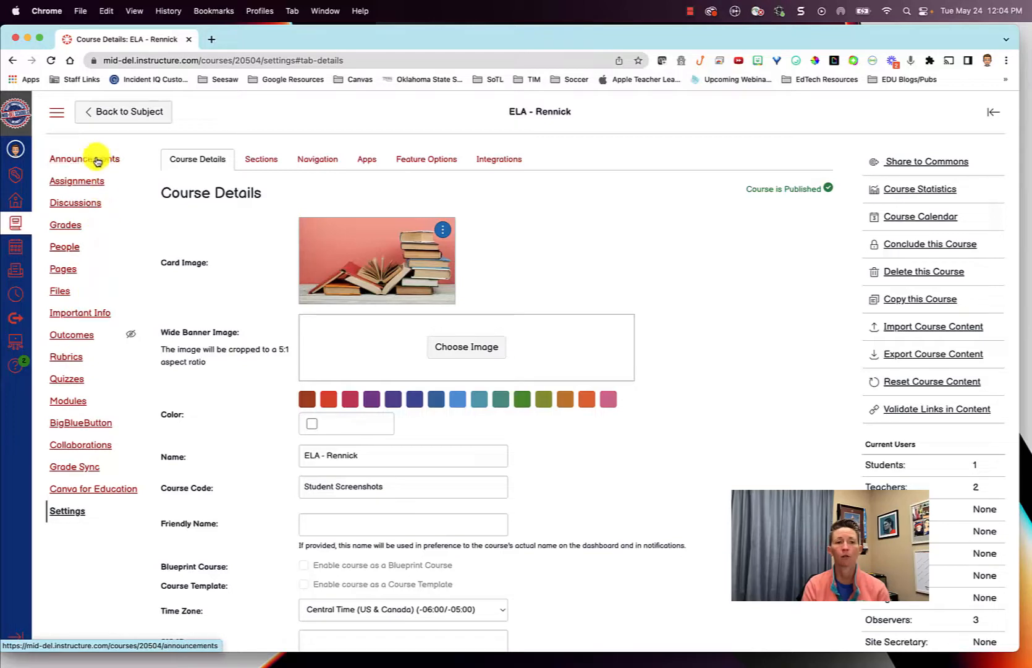
pyautogui.click(85, 183)
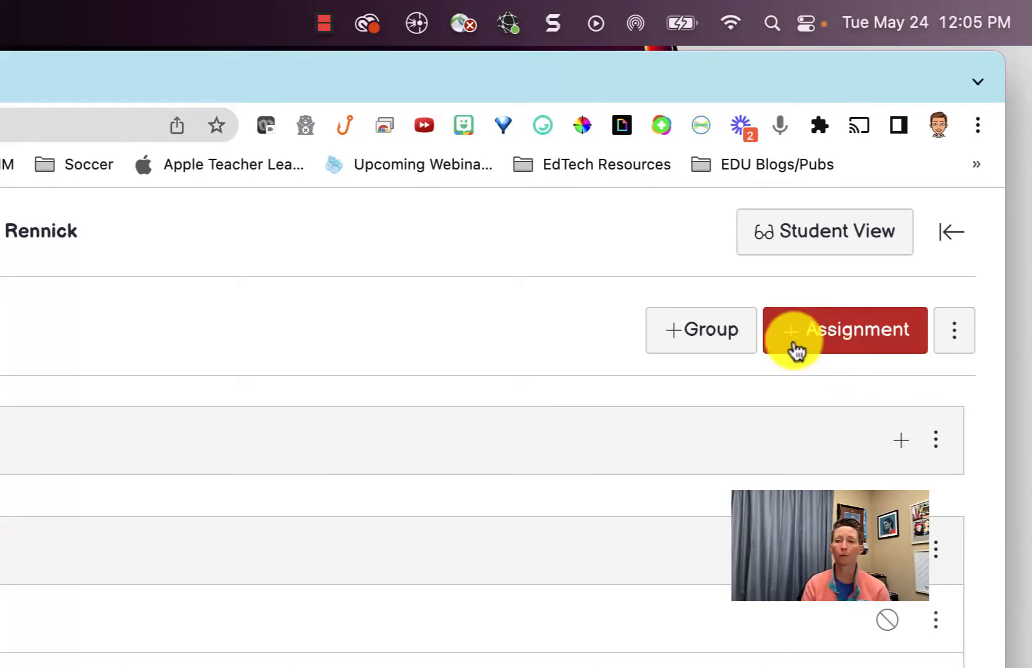
pyautogui.click(853, 346)
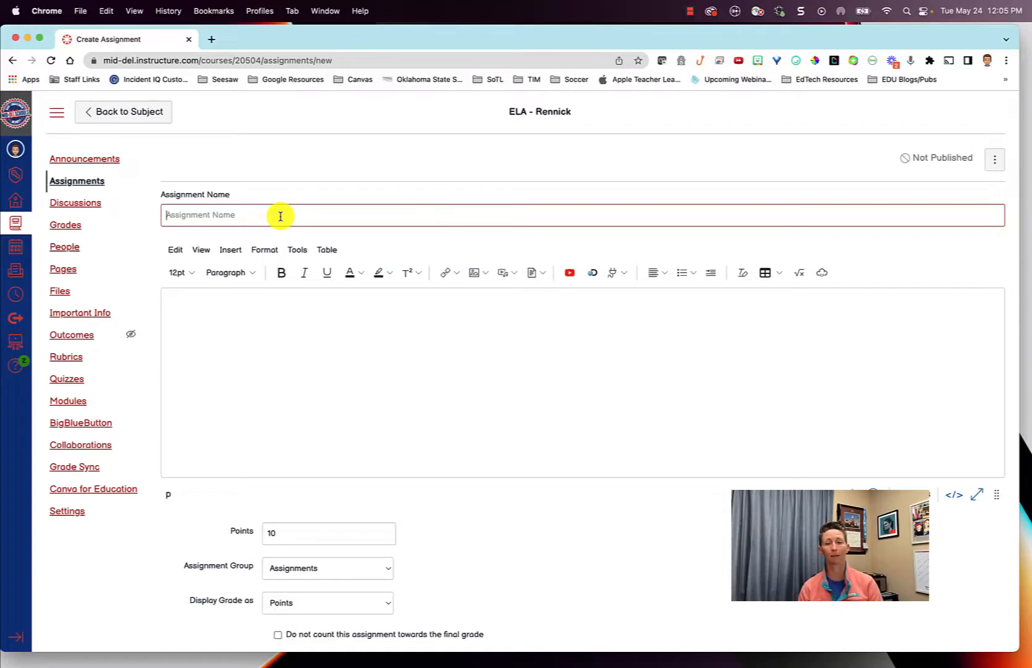
# Step: Name the assignment "Bellwork 1.1" and enter "Details about the assignment." as its description
pyautogui.write('Bellwork')
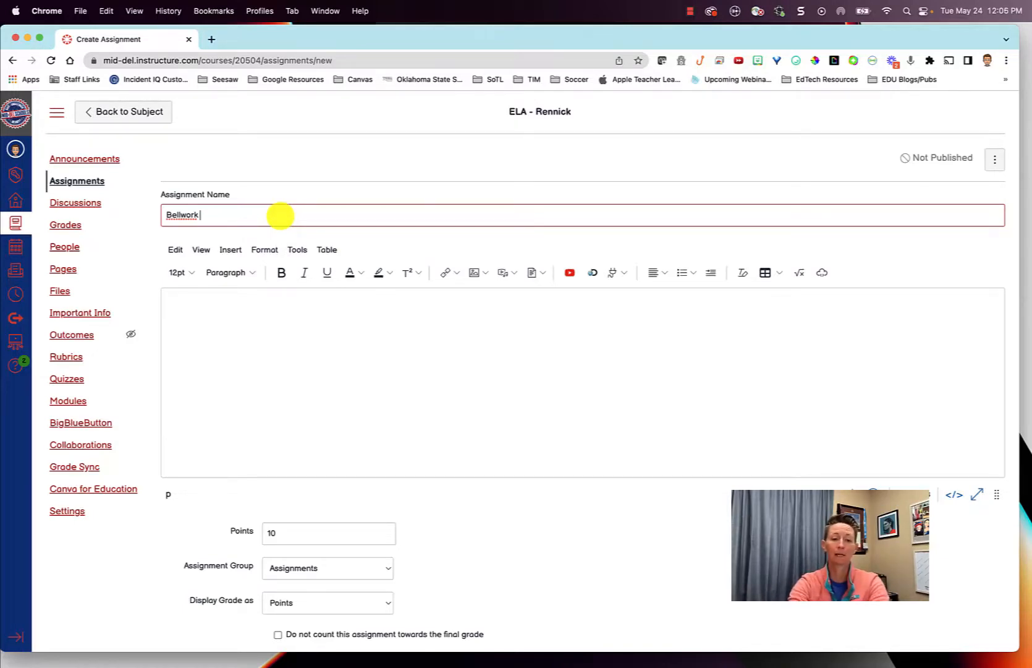
pyautogui.write('1.1')
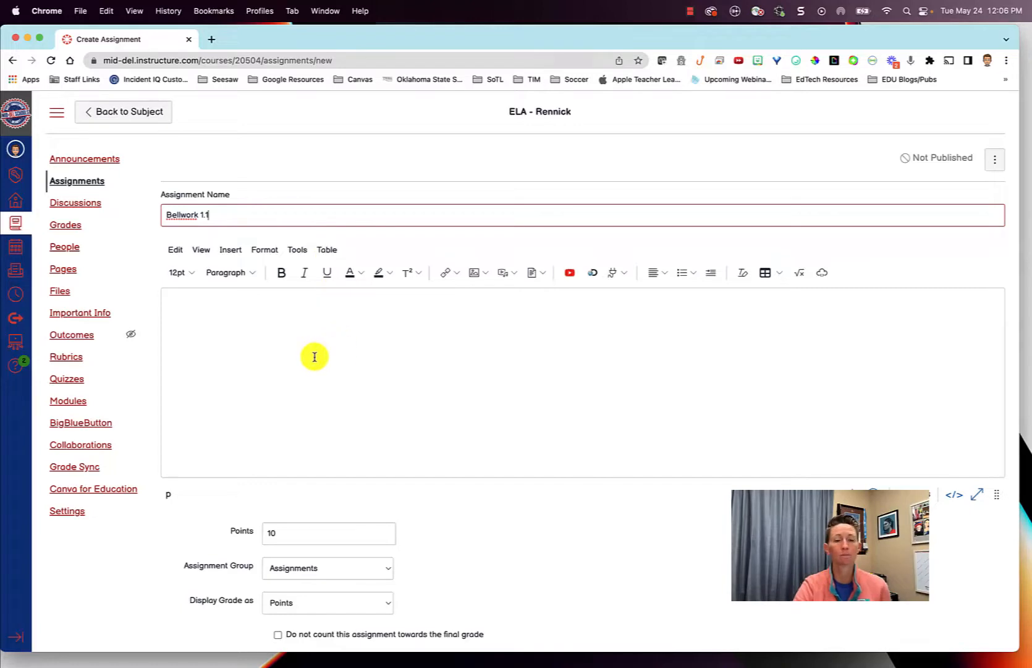
pyautogui.scroll(-2, 429, 374)
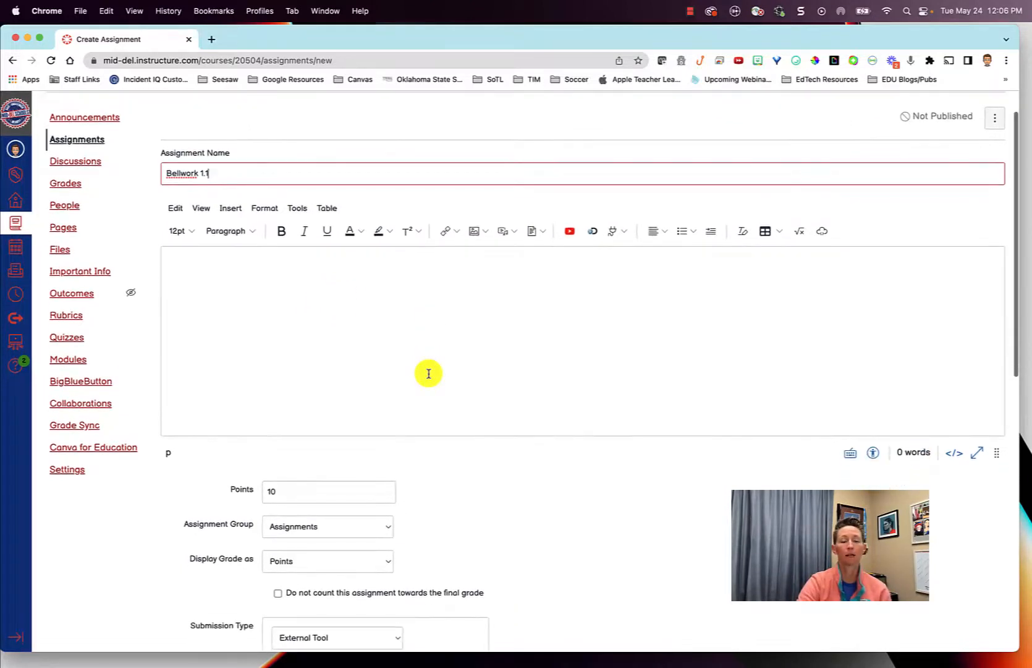
pyautogui.click(332, 278)
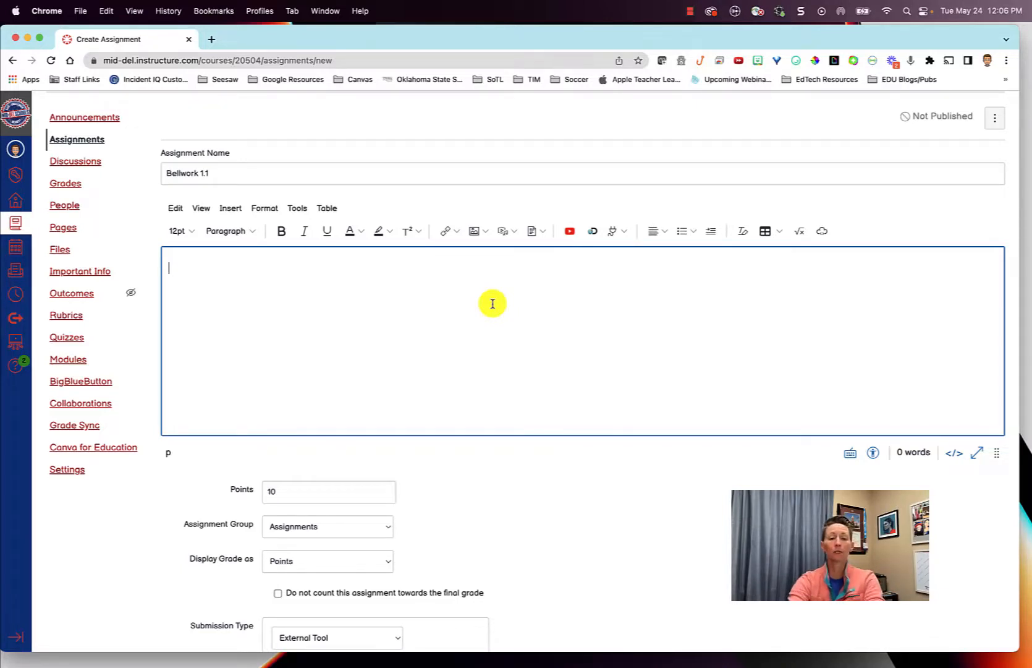
pyautogui.write('Details ab')
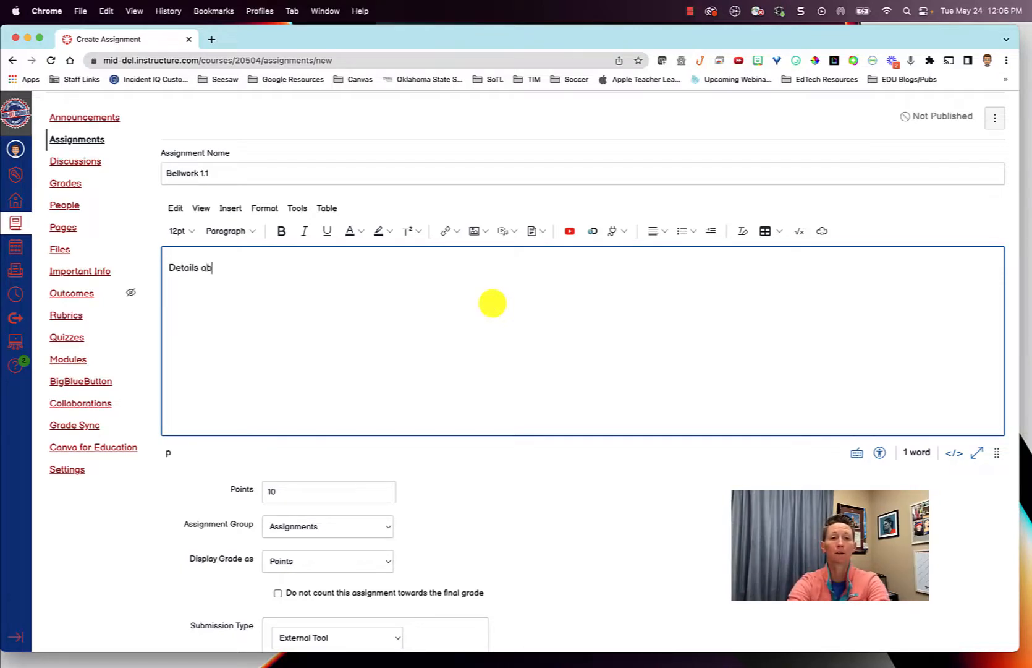
pyautogui.write('out the assignm')
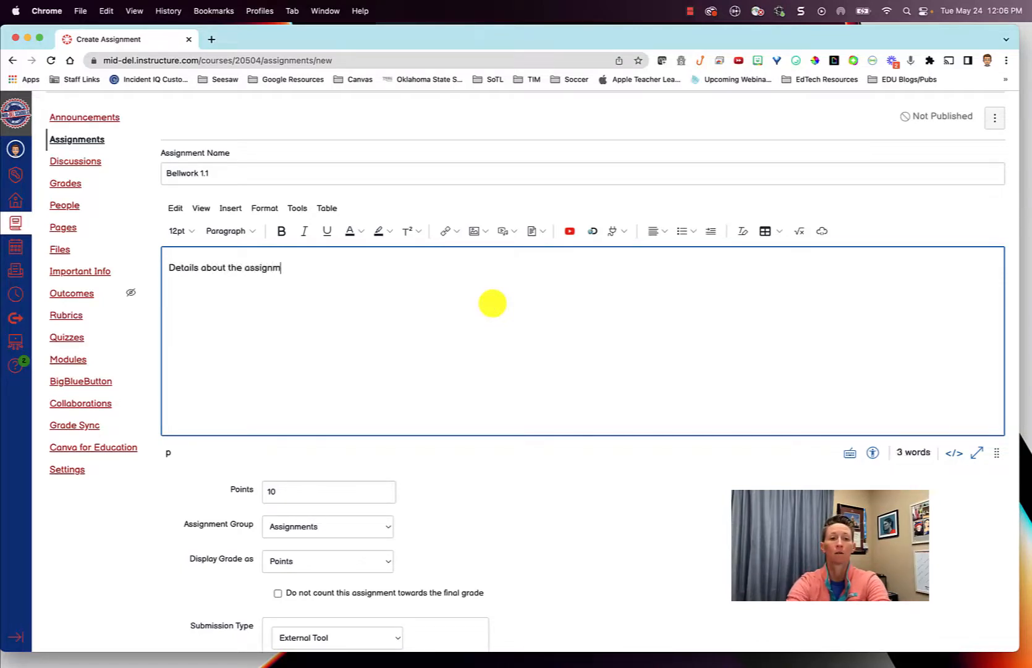
pyautogui.write('ent.')
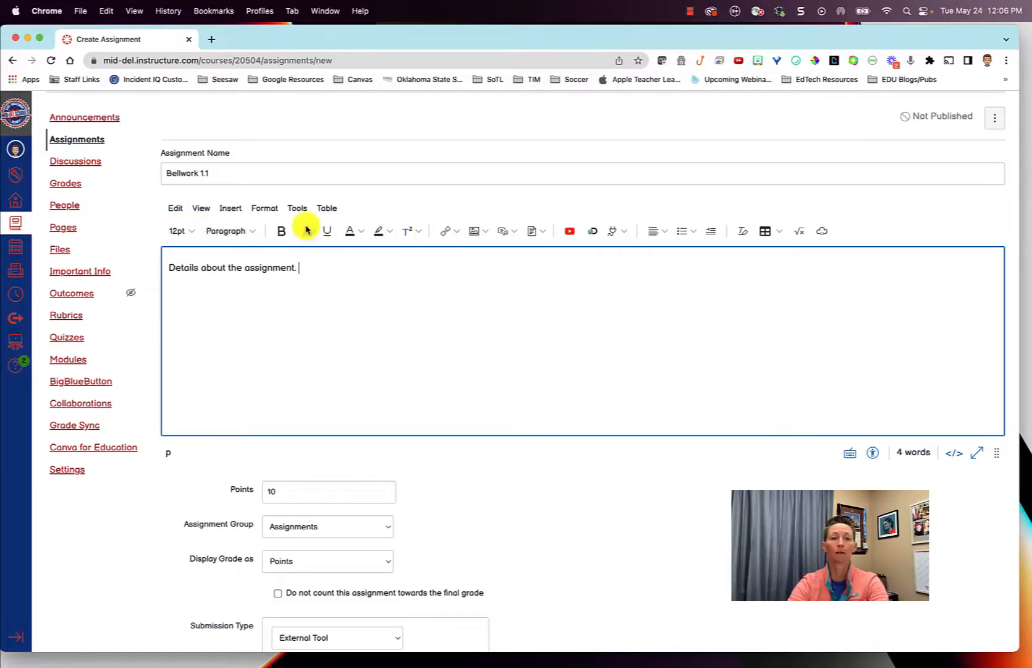
# Step: Format the whole description text as bold Heading 3
pyautogui.press('super+a')
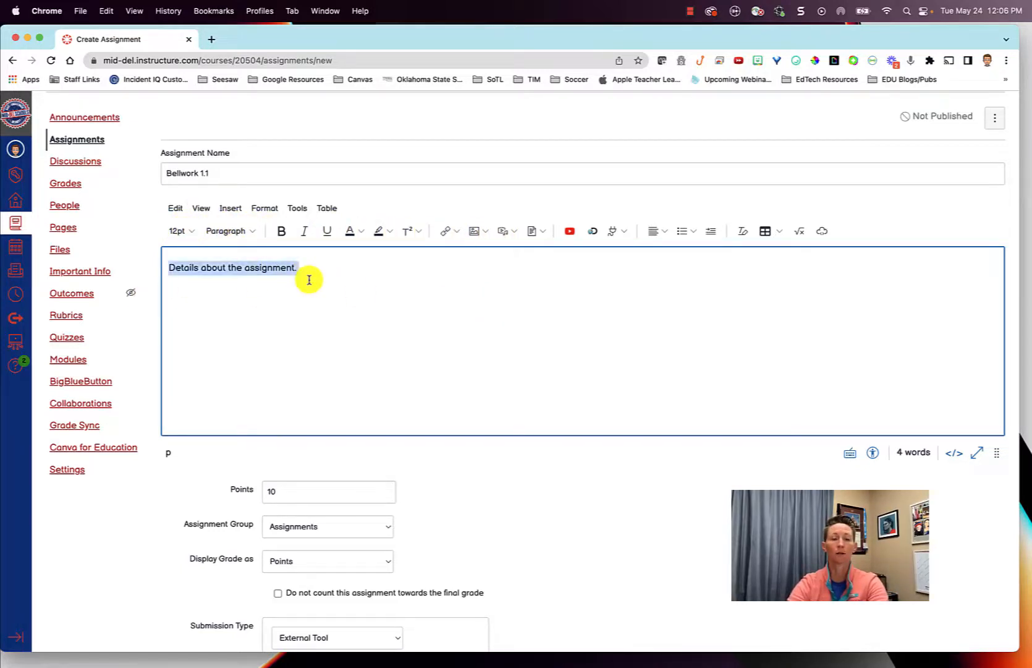
pyautogui.click(282, 232)
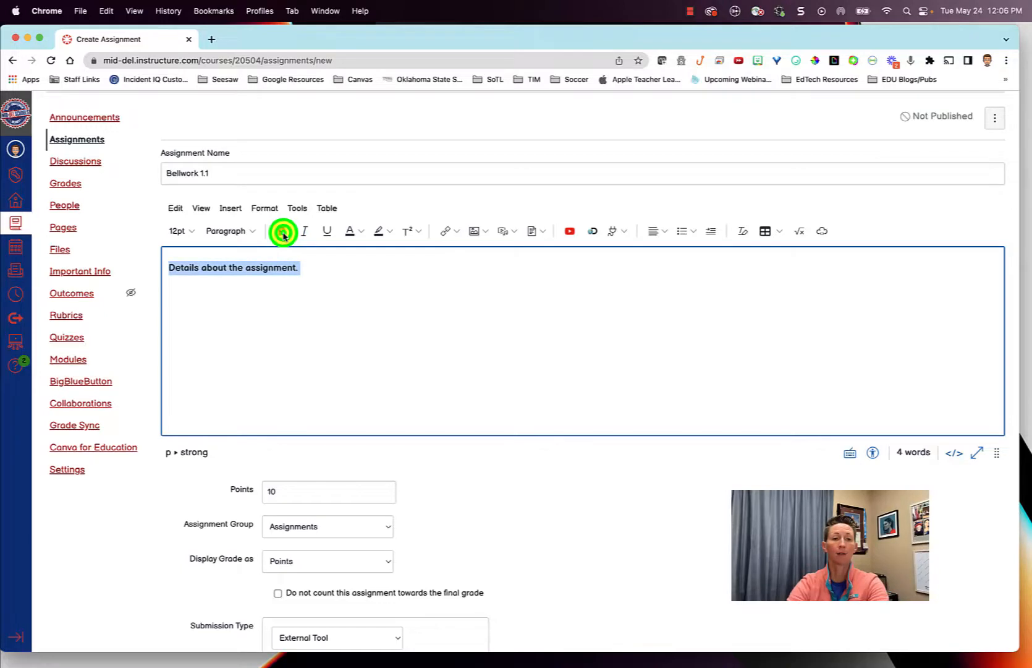
pyautogui.click(248, 231)
pyautogui.click(256, 269)
pyautogui.click(386, 269)
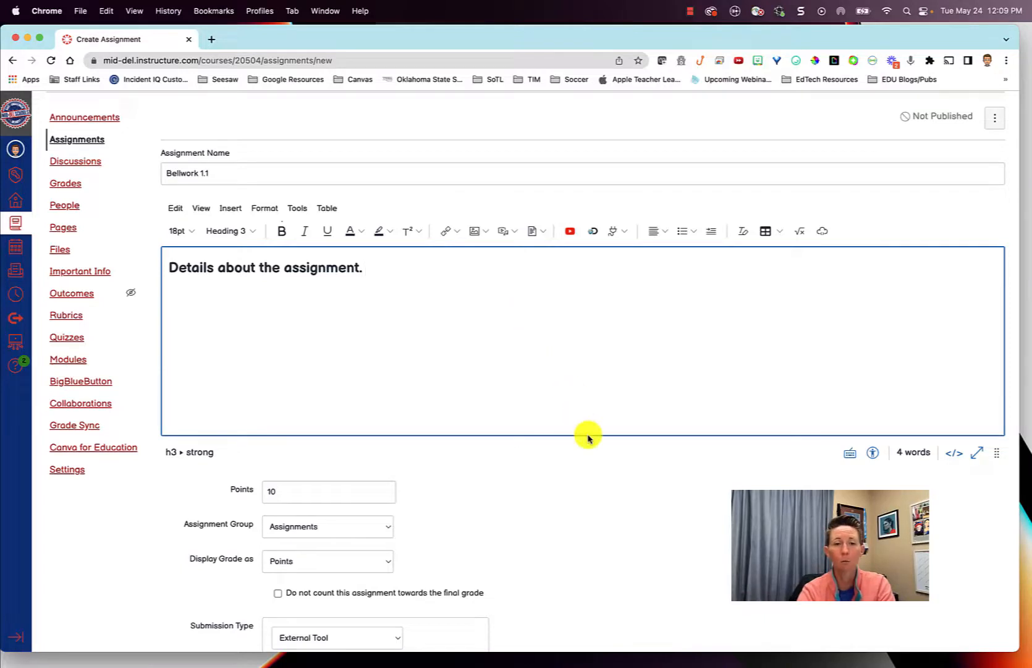
# Step: Set the assignment's points to 0
pyautogui.scroll(-4, 588, 437)
pyautogui.scroll(-6, 588, 436)
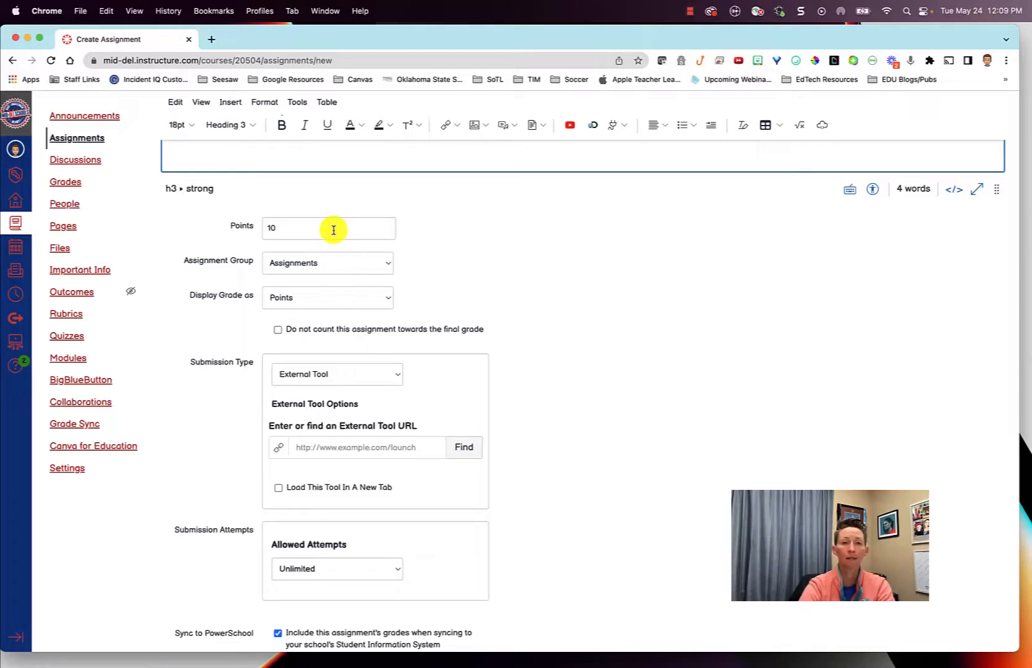
pyautogui.click(299, 228)
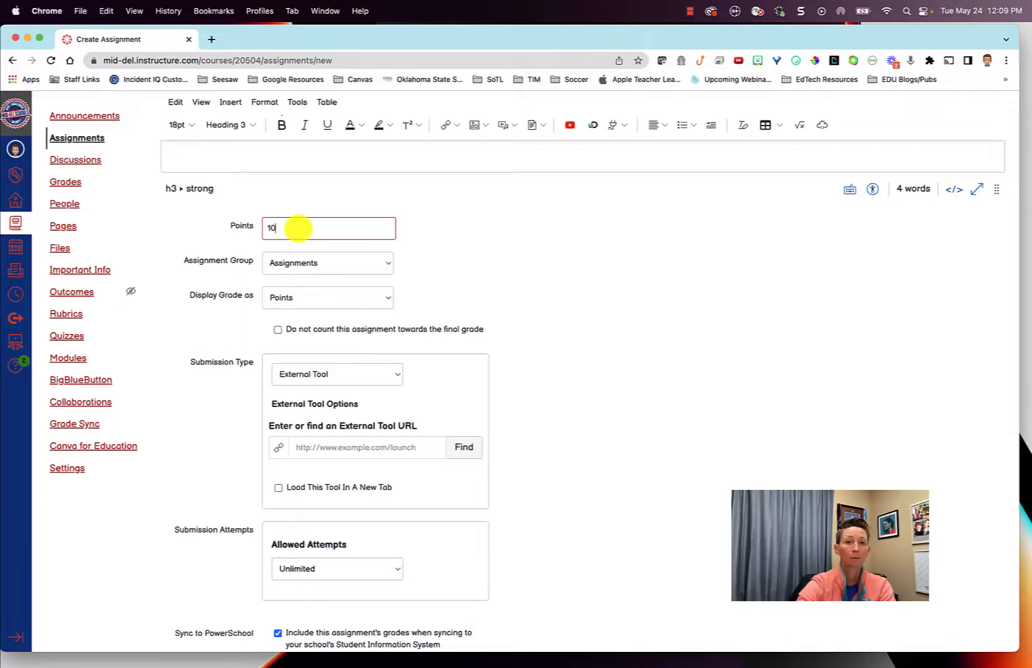
pyautogui.press('BackSpace')
pyautogui.press('BackSpace')
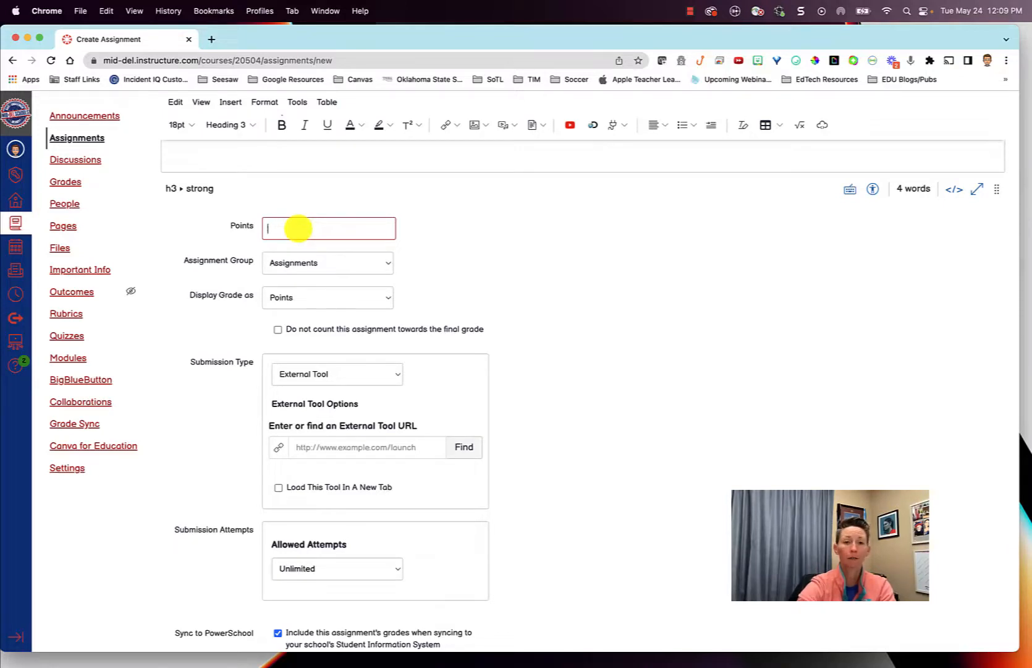
pyautogui.write('0')
pyautogui.click(630, 317)
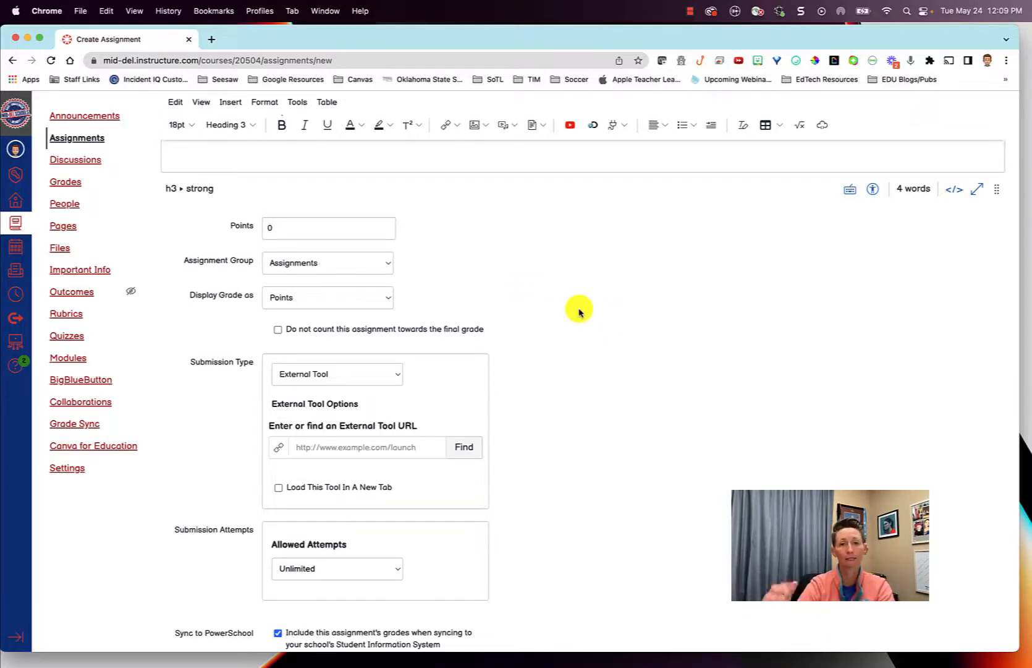
# Step: Set the assignment's points to 10 and review the available assignment groups, keeping Assignments selected
pyautogui.click(270, 226)
pyautogui.write('10')
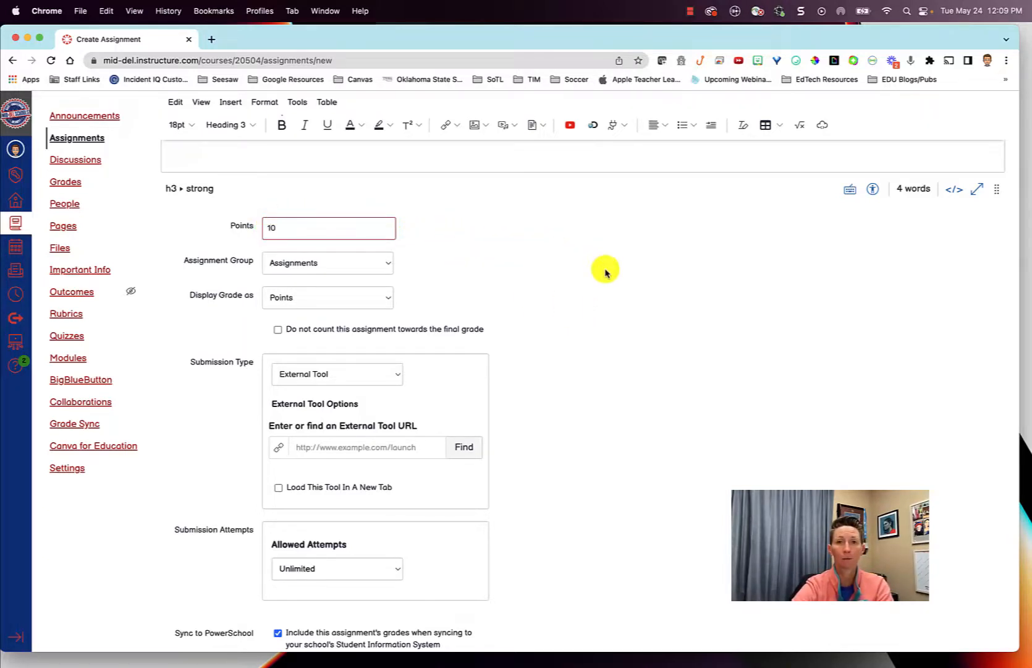
pyautogui.click(385, 267)
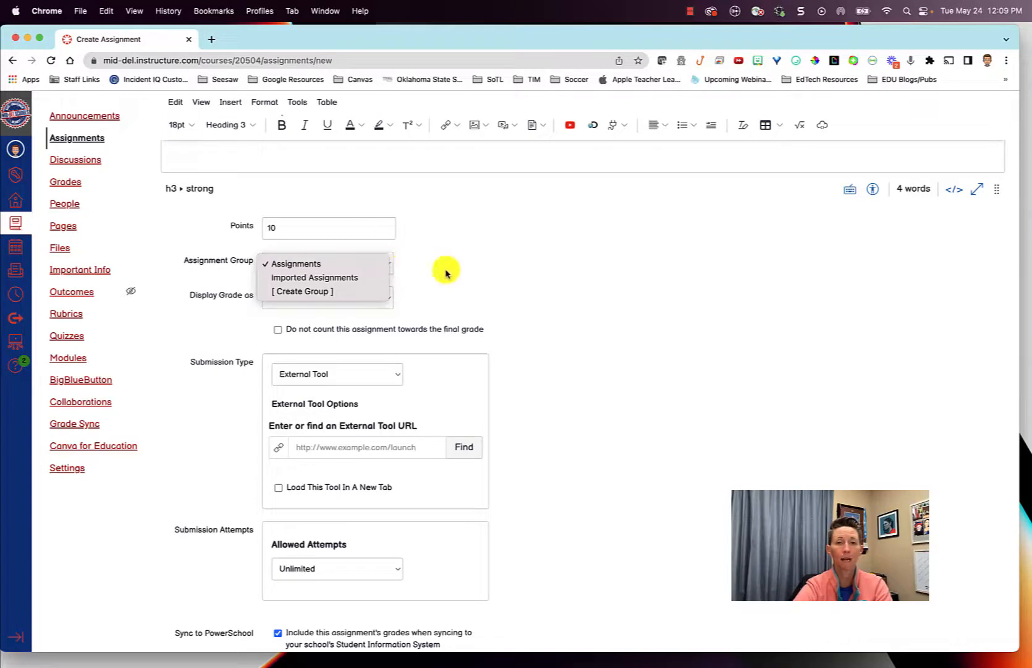
pyautogui.click(464, 278)
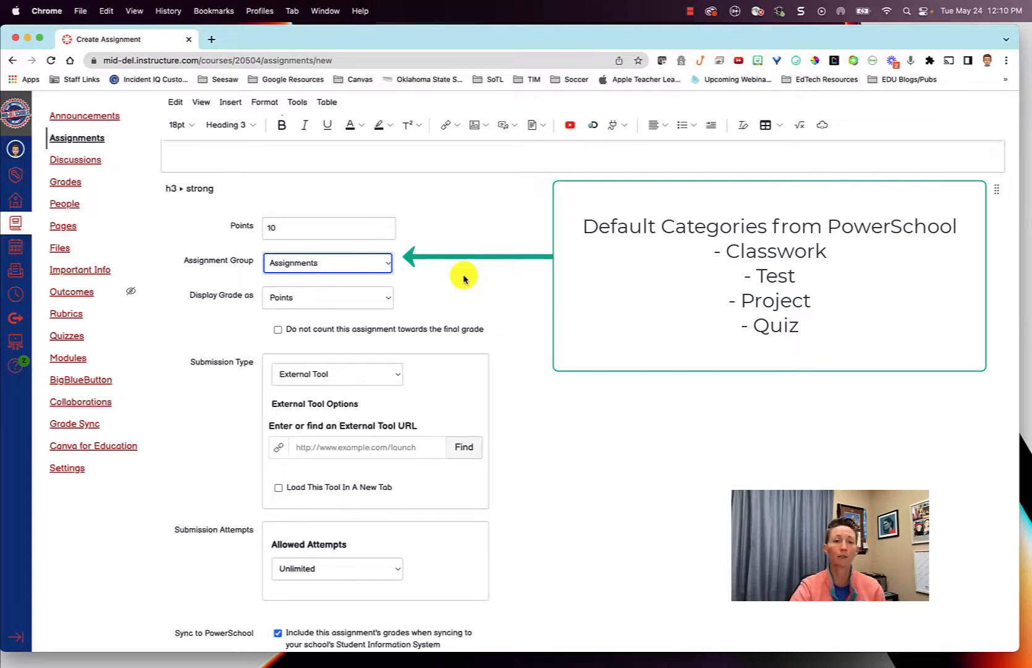
pyautogui.click(381, 263)
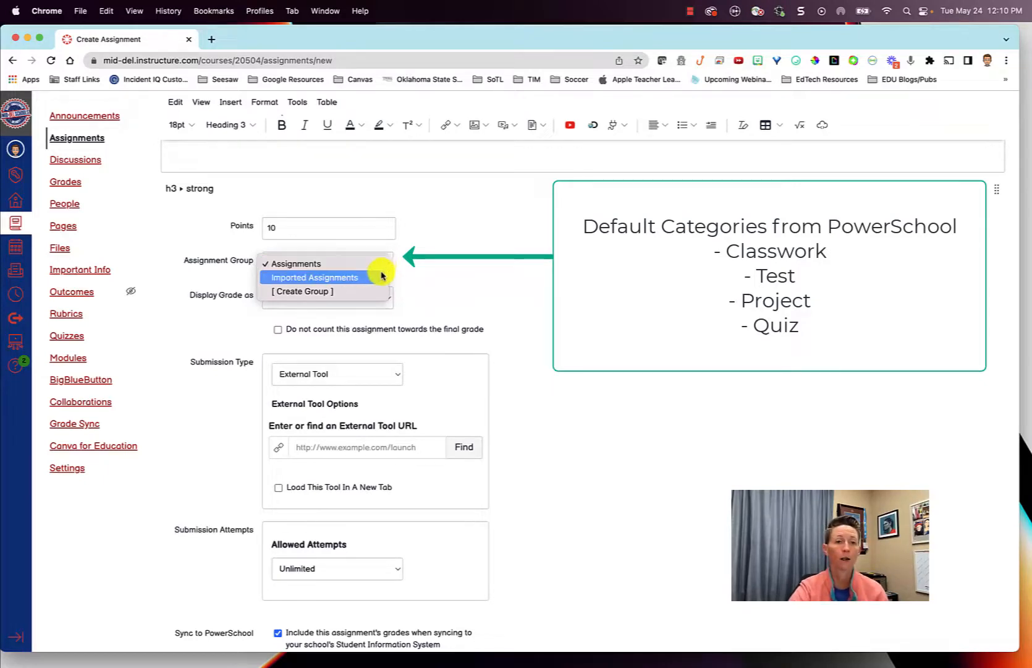
pyautogui.click(489, 276)
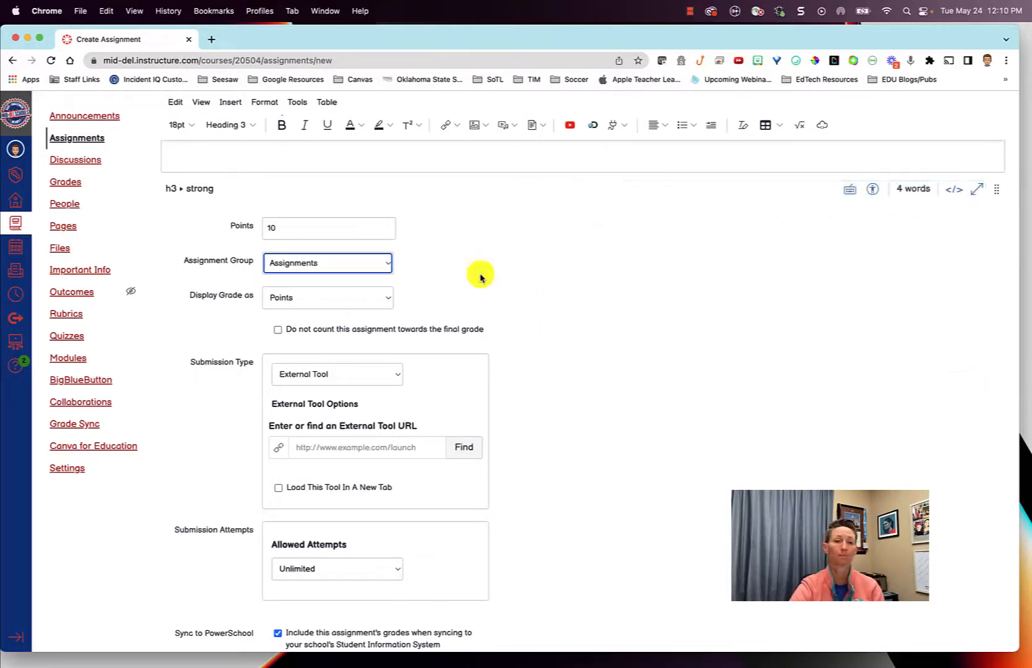
# Step: Set the assignment's grade to display as Percentage and review the other grade display options
pyautogui.click(359, 299)
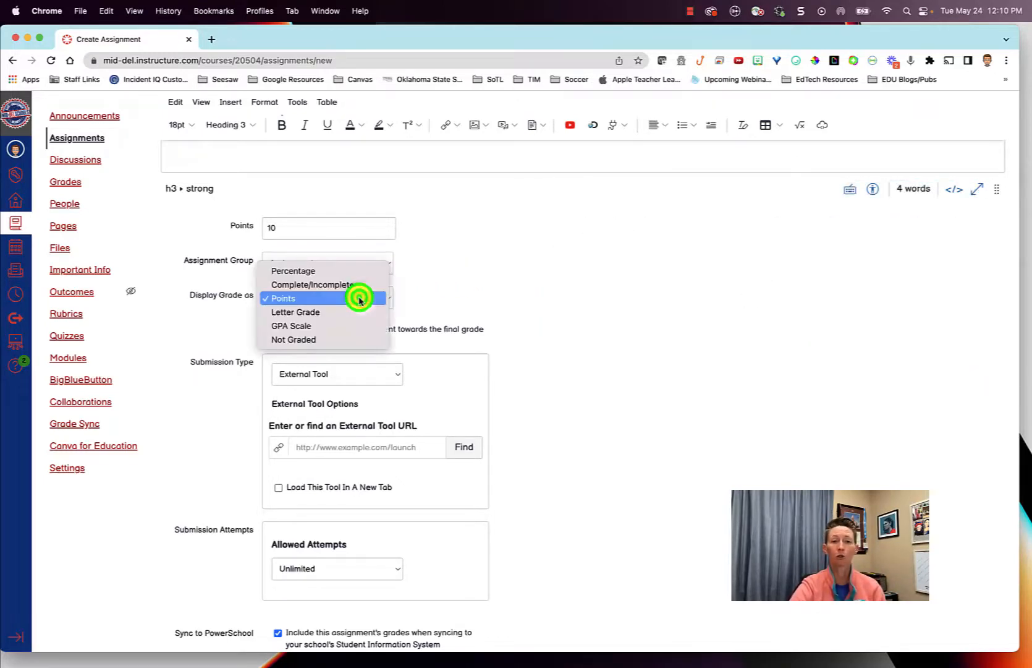
pyautogui.click(357, 271)
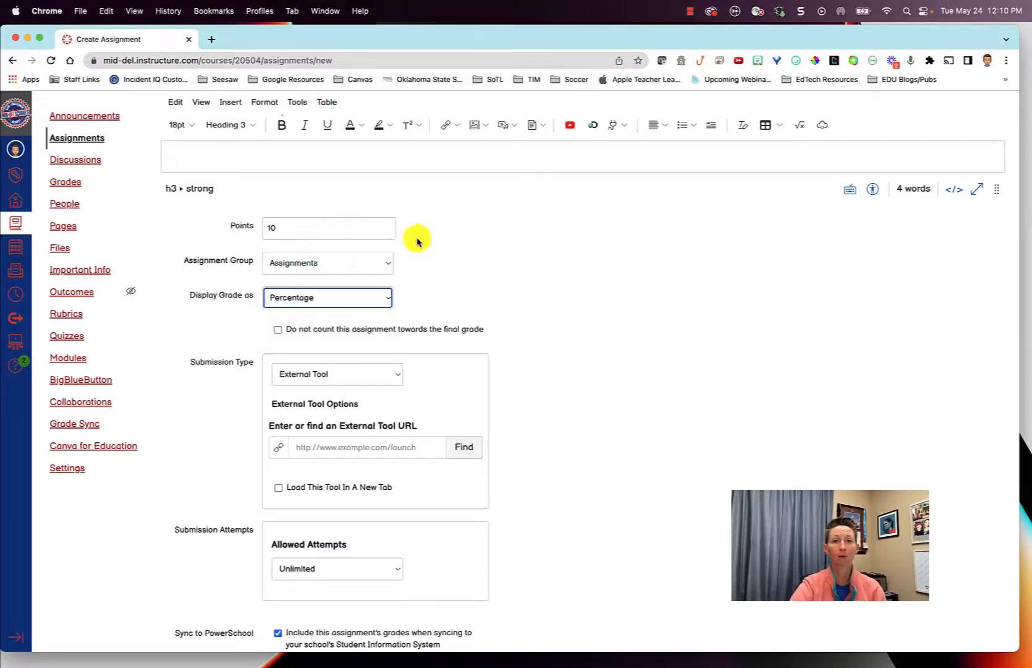
pyautogui.click(377, 298)
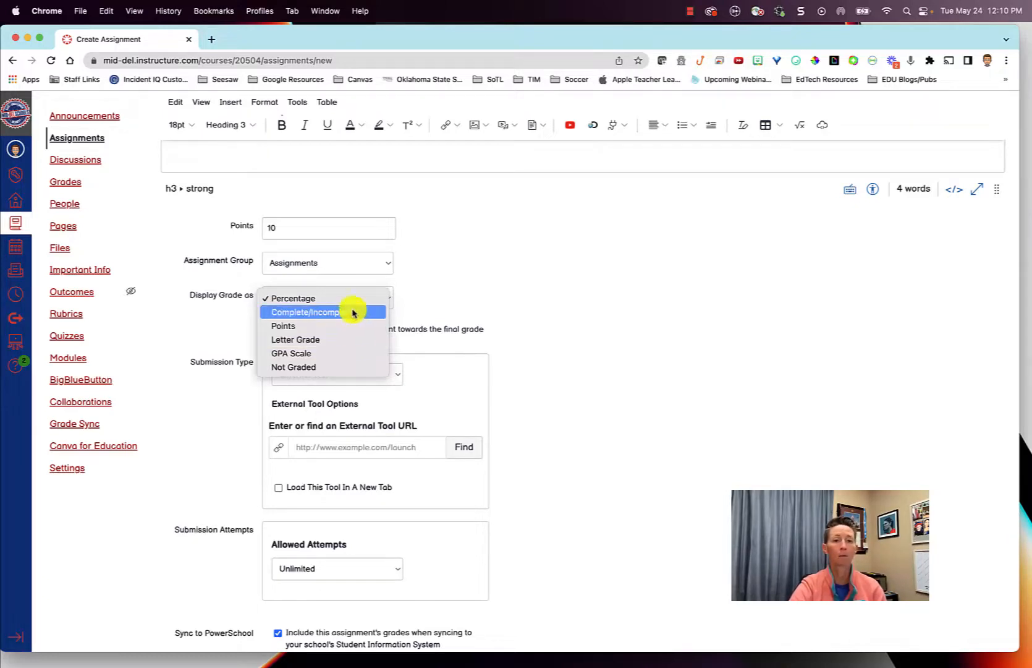
pyautogui.click(467, 301)
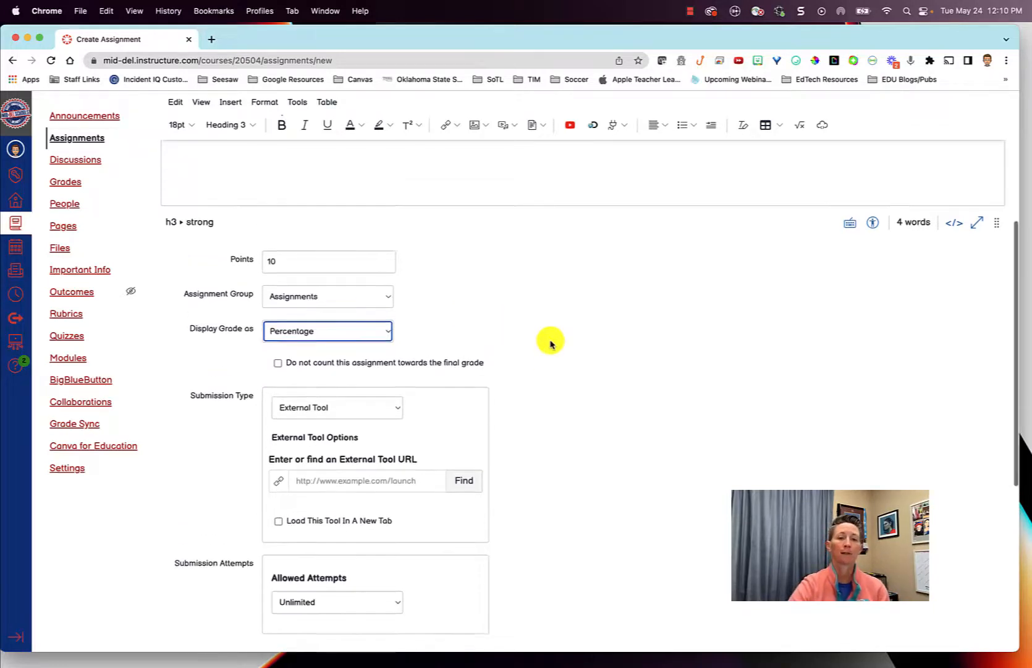
# Step: Set the assignment's submission type to Online
pyautogui.scroll(-2, 549, 341)
pyautogui.click(395, 306)
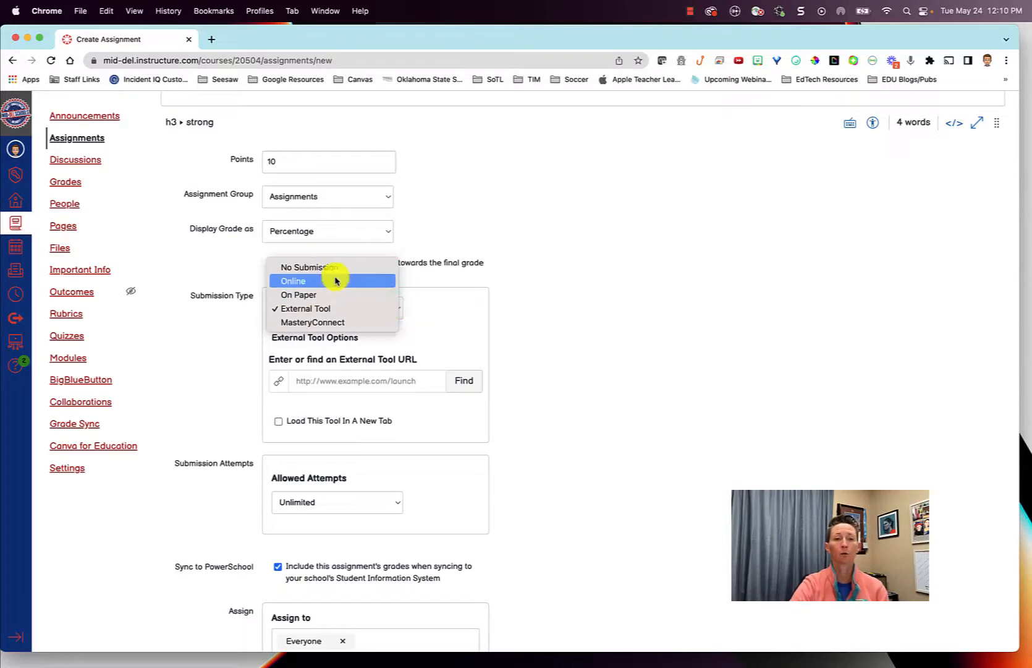
pyautogui.click(310, 285)
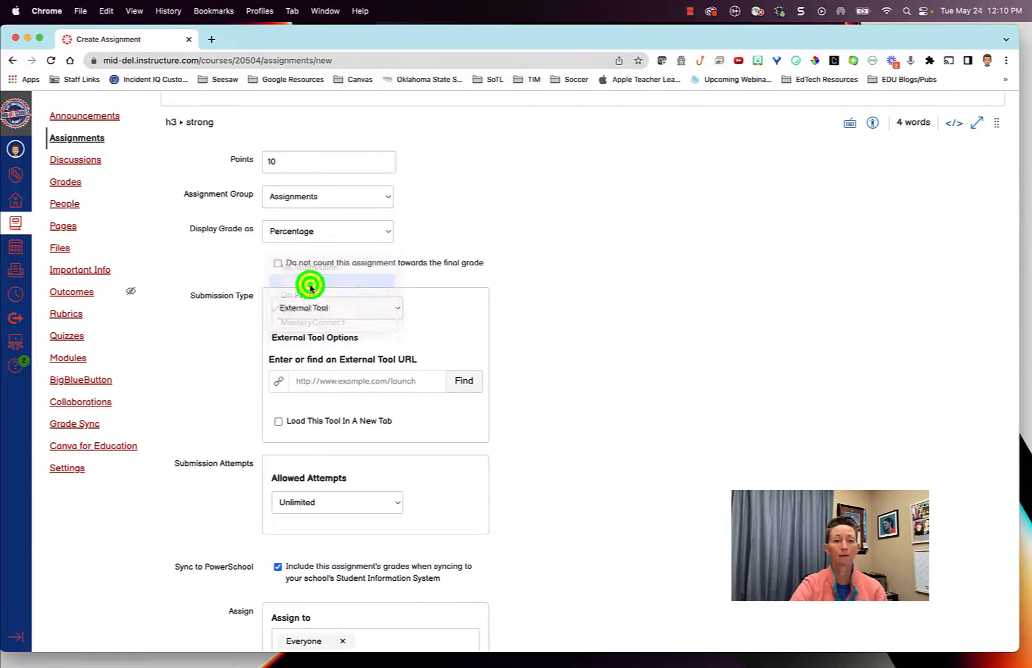
# Step: Enable Text Entry, Website URL, Media Recordings, Student Annotation and File Uploads as the online entry options
pyautogui.scroll(1, 516, 360)
pyautogui.scroll(-2, 518, 362)
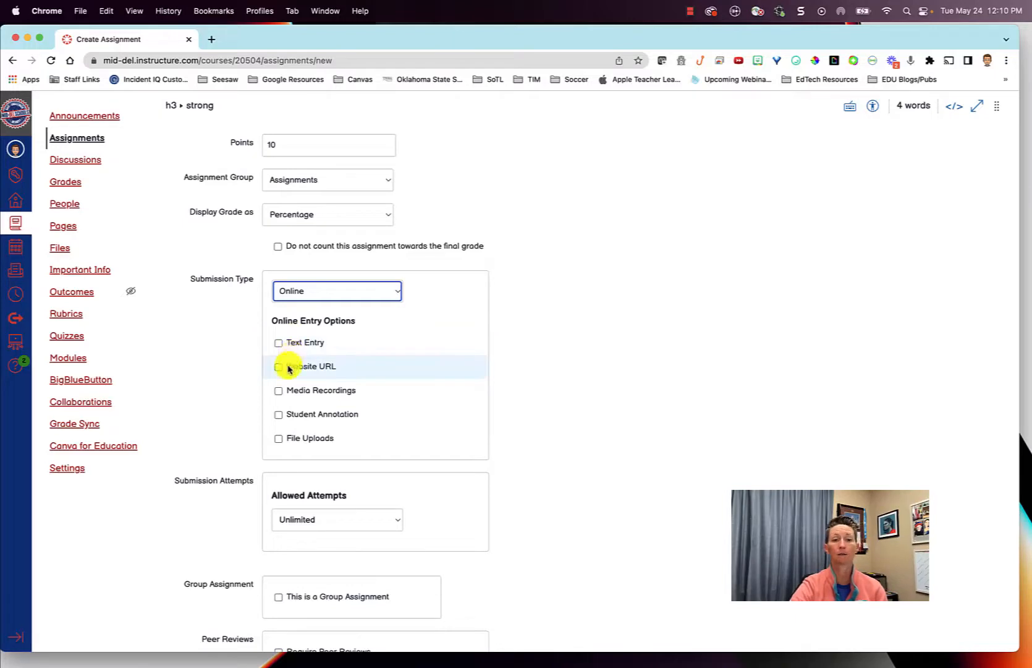
pyautogui.click(279, 344)
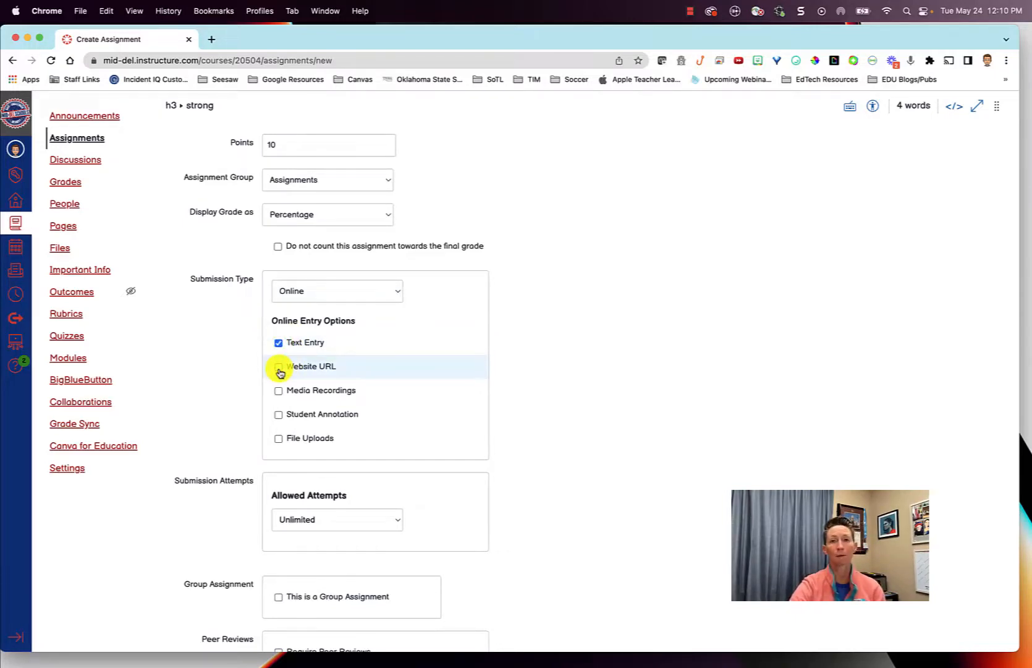
pyautogui.click(279, 367)
pyautogui.click(279, 391)
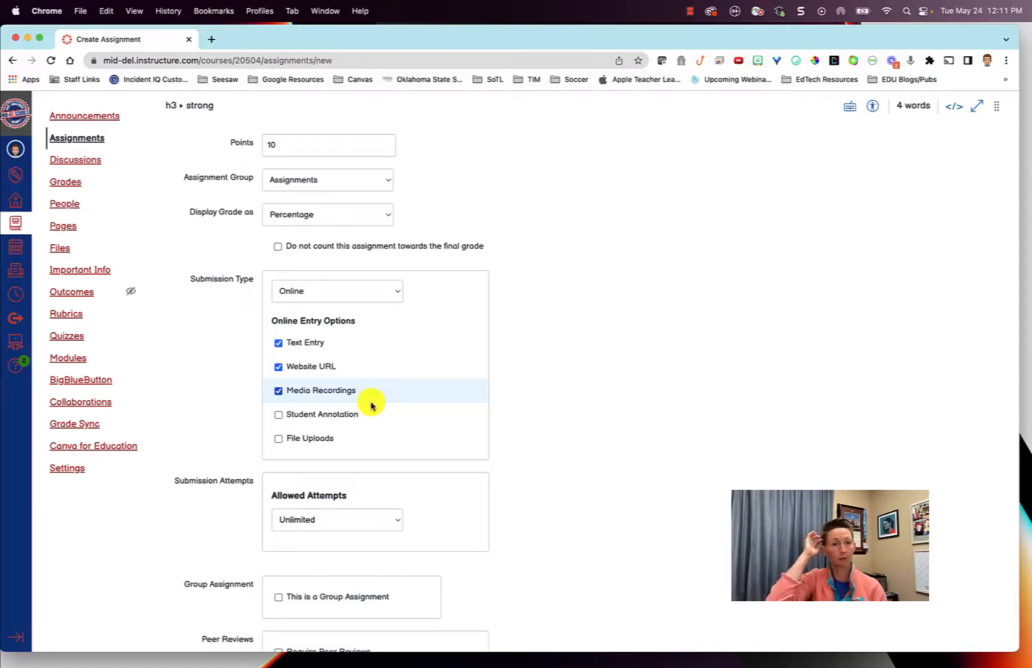
pyautogui.click(278, 415)
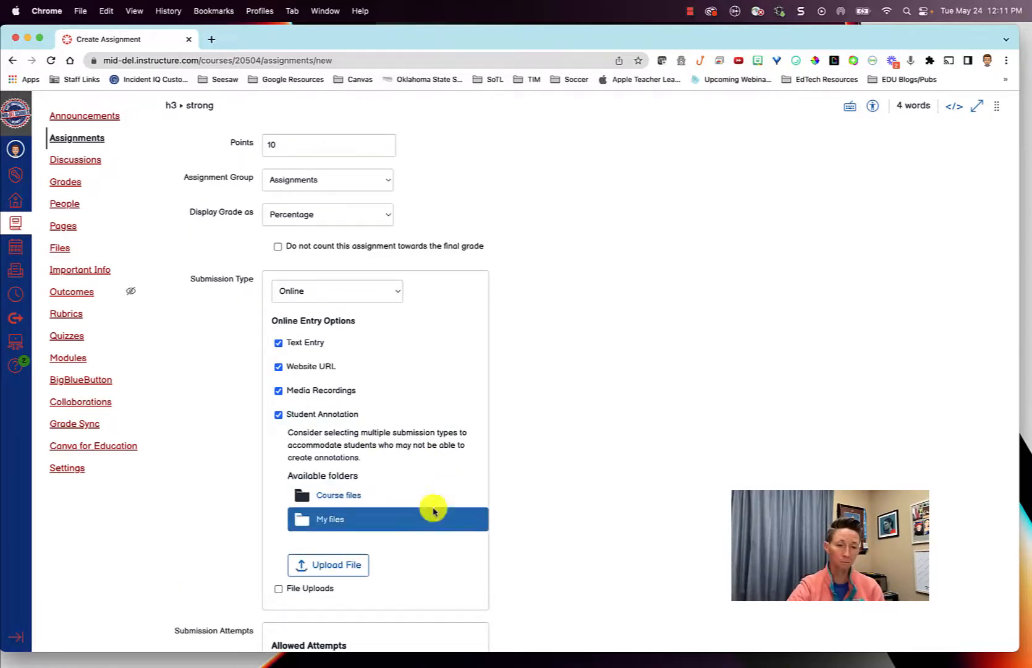
pyautogui.click(278, 589)
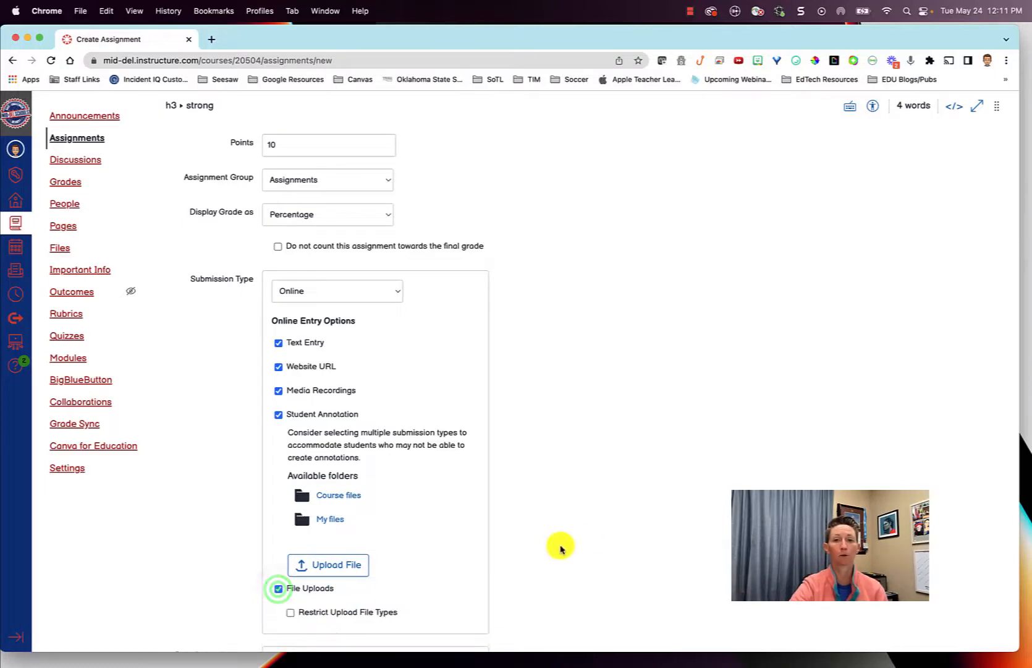
pyautogui.scroll(2, 559, 545)
pyautogui.scroll(-5, 558, 546)
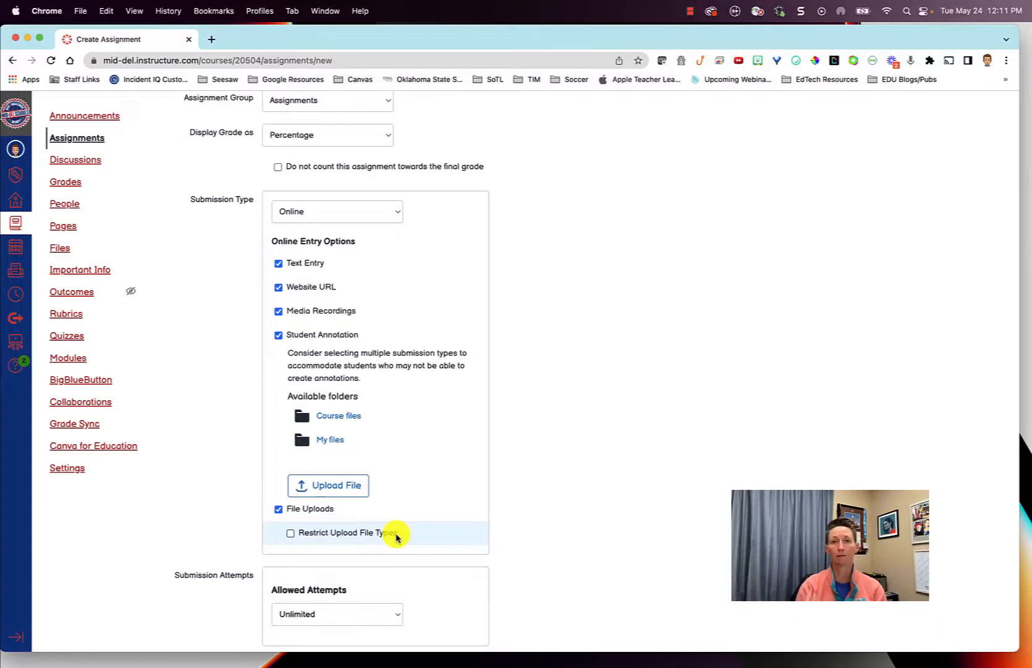
# Step: Disable File Uploads, Student Annotation, Website URL and Media Recordings, leaving Text Entry as the only online entry option
pyautogui.click(278, 509)
pyautogui.click(279, 335)
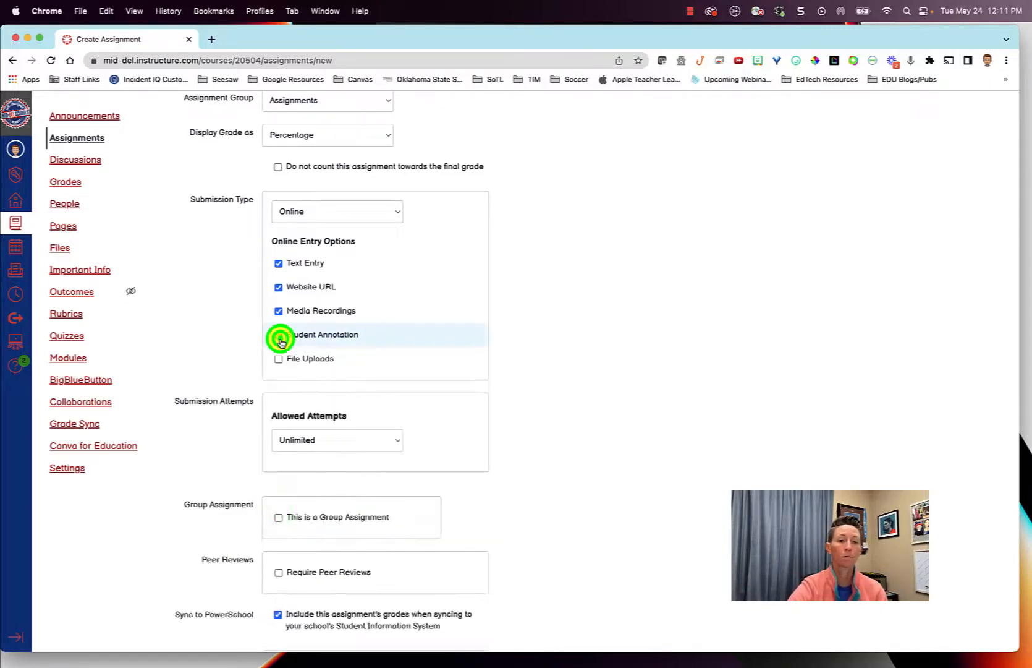
pyautogui.click(279, 287)
pyautogui.click(279, 311)
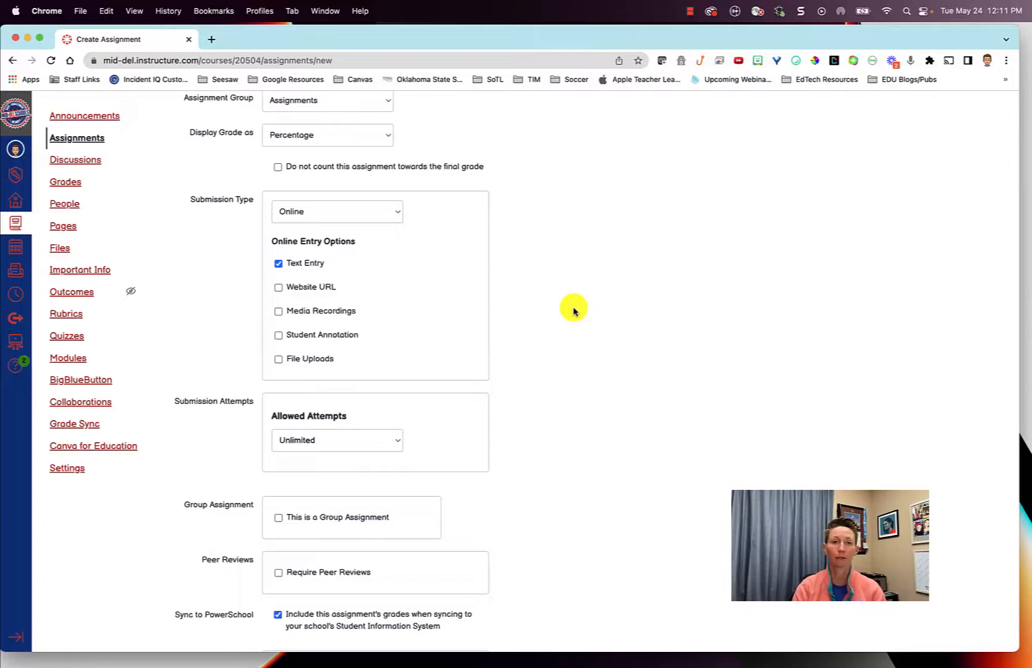
# Step: Change the assignment's submission type to On Paper
pyautogui.click(391, 214)
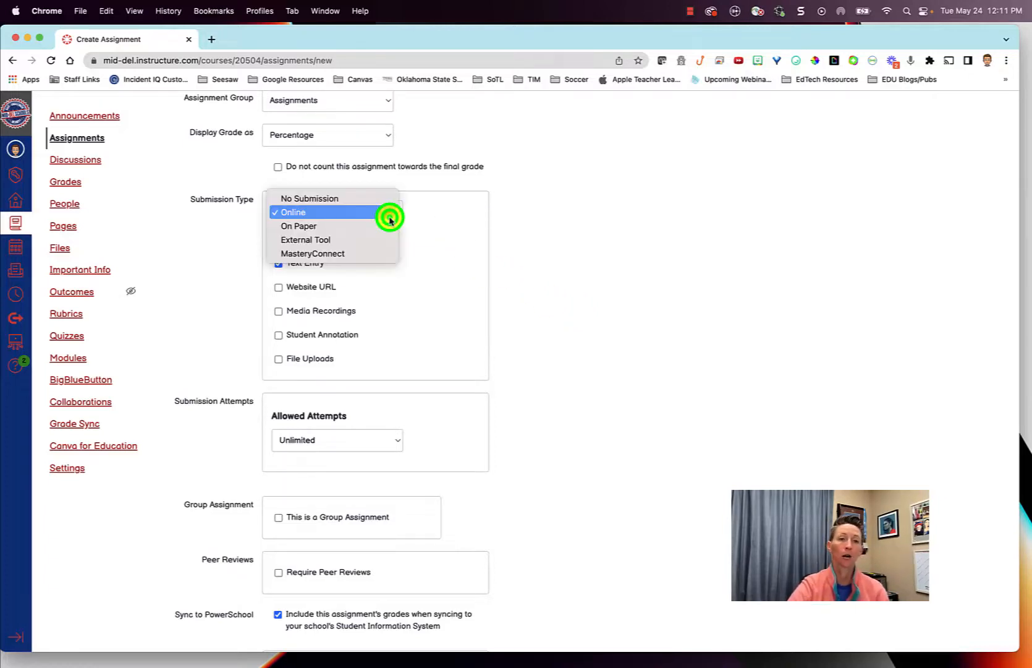
pyautogui.click(373, 227)
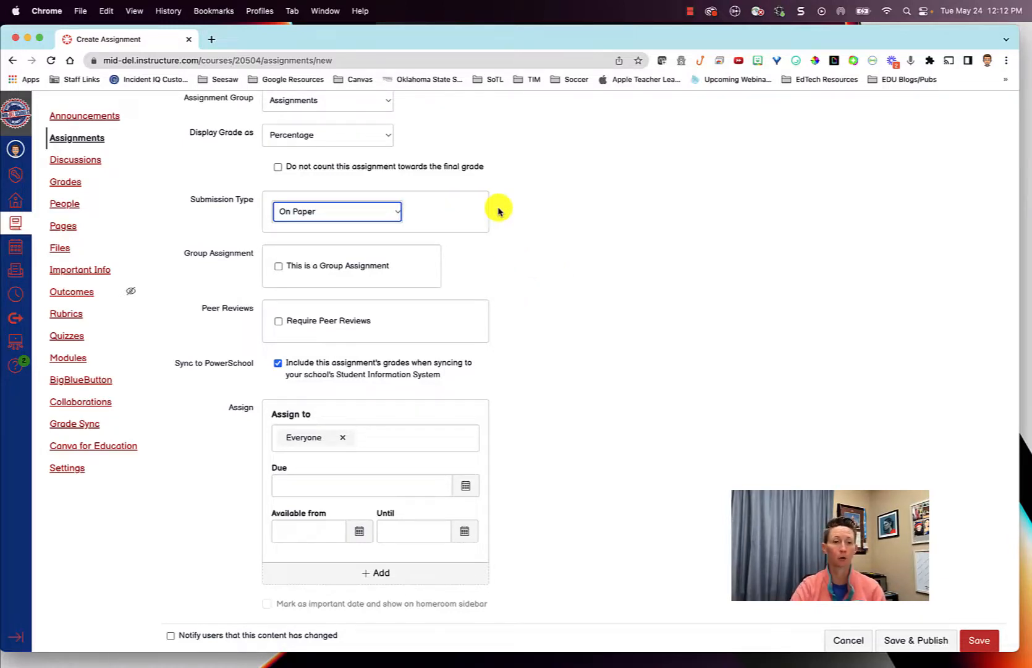
# Step: Set the due date for Everyone to April 13, 2022, keeping the default 11:59 PM time
pyautogui.scroll(1, 498, 210)
pyautogui.scroll(-3, 499, 211)
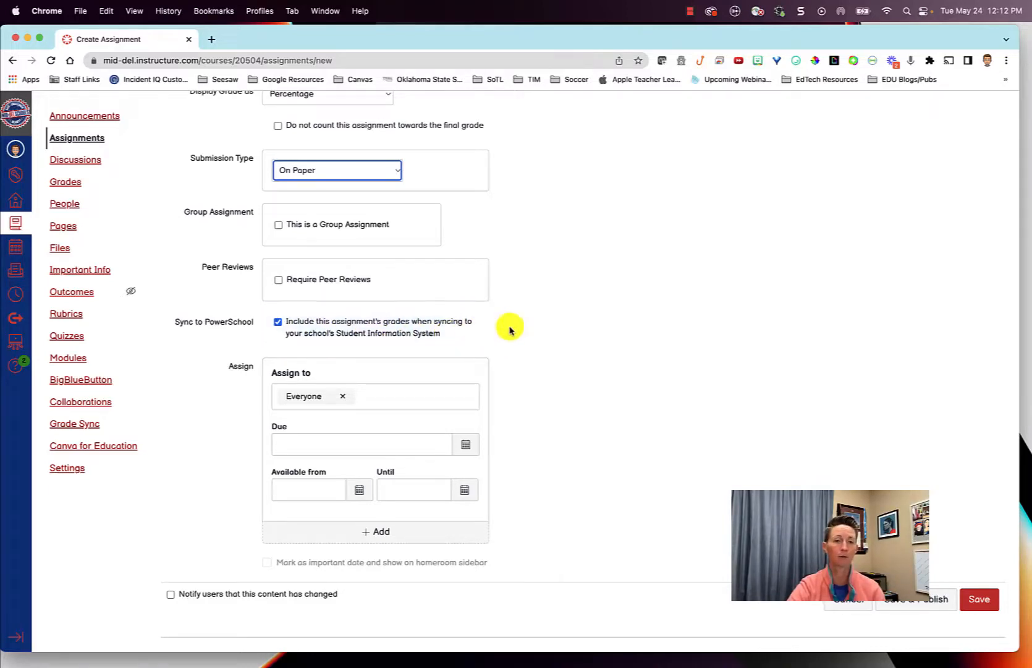
pyautogui.scroll(1, 510, 330)
pyautogui.scroll(-1, 510, 329)
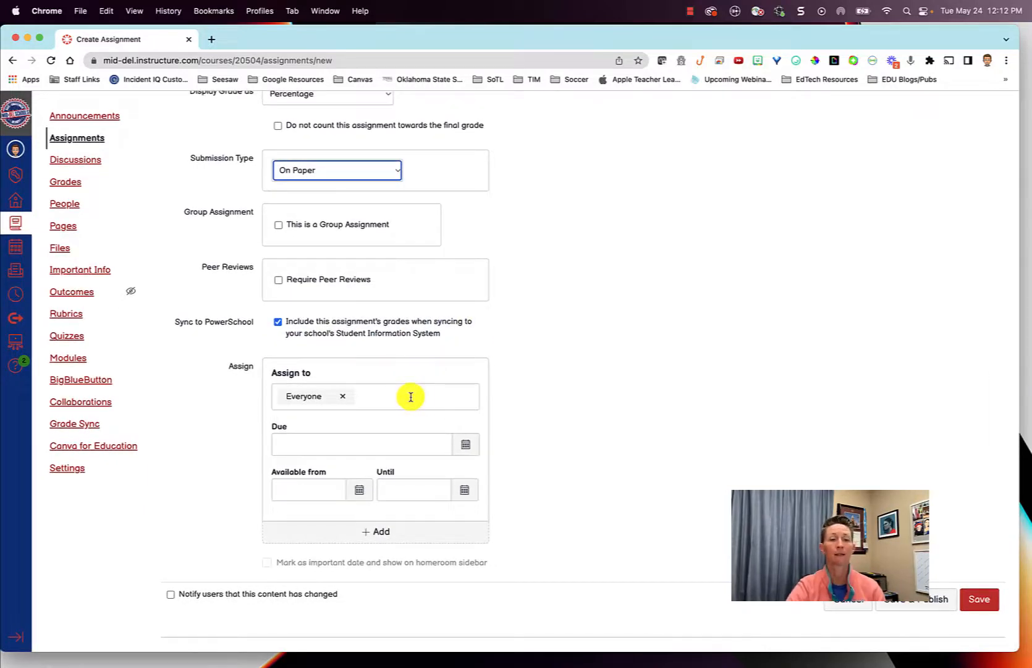
pyautogui.click(462, 445)
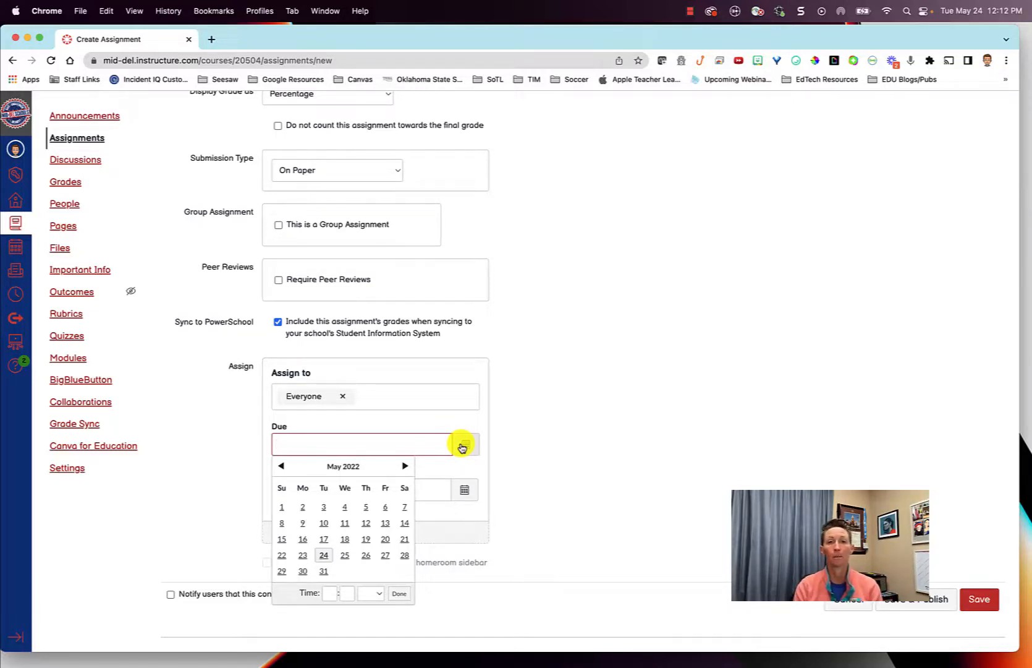
pyautogui.click(281, 465)
pyautogui.click(345, 541)
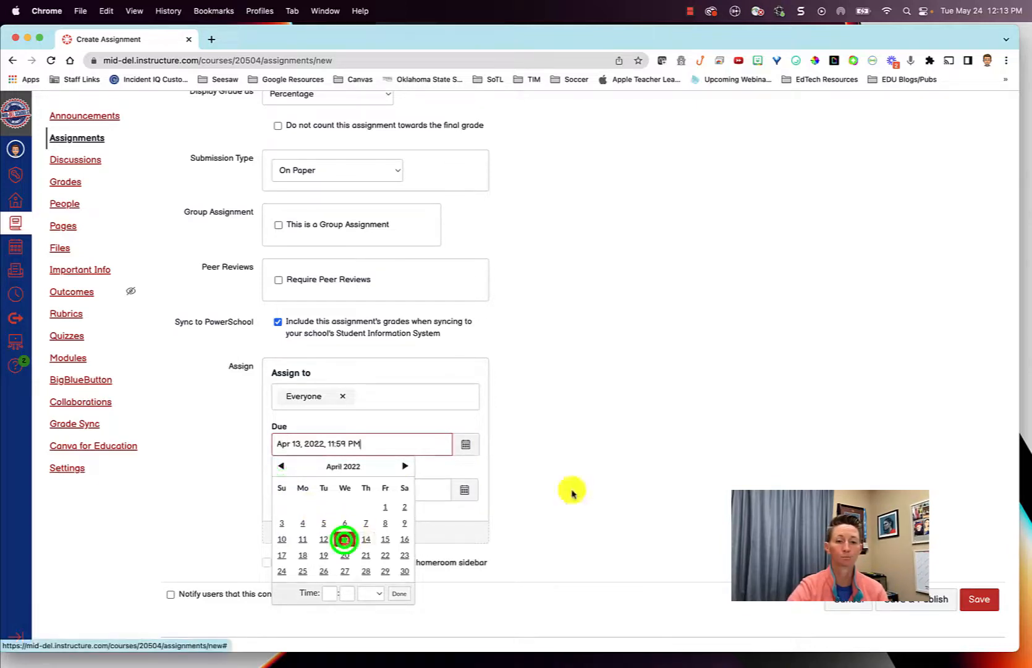
pyautogui.click(611, 481)
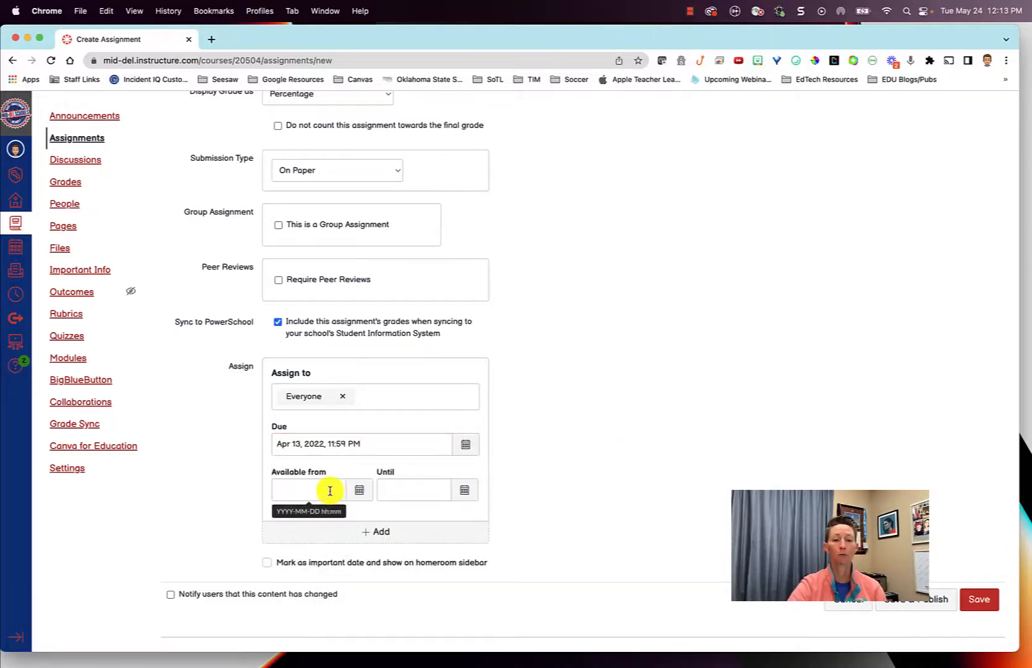